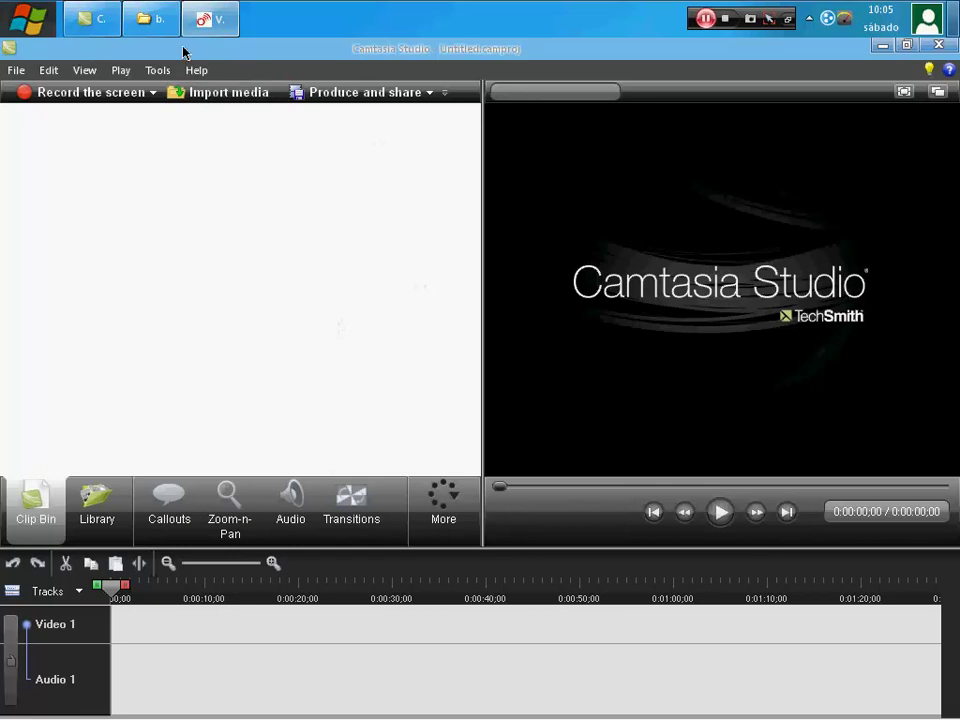
pyautogui.click(104, 18)
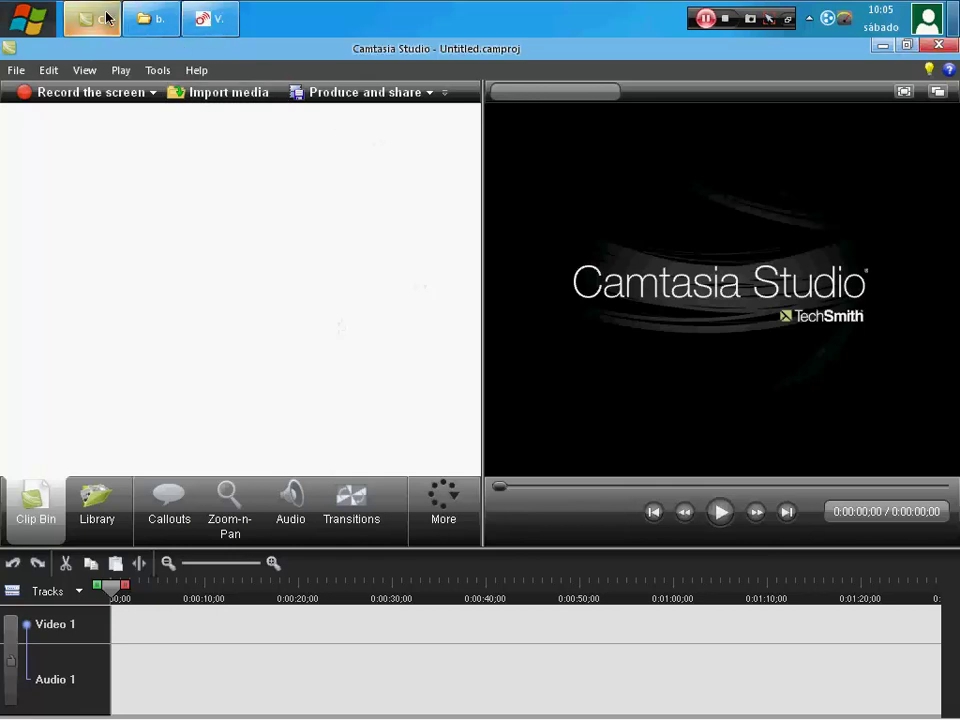
pyautogui.click(195, 22)
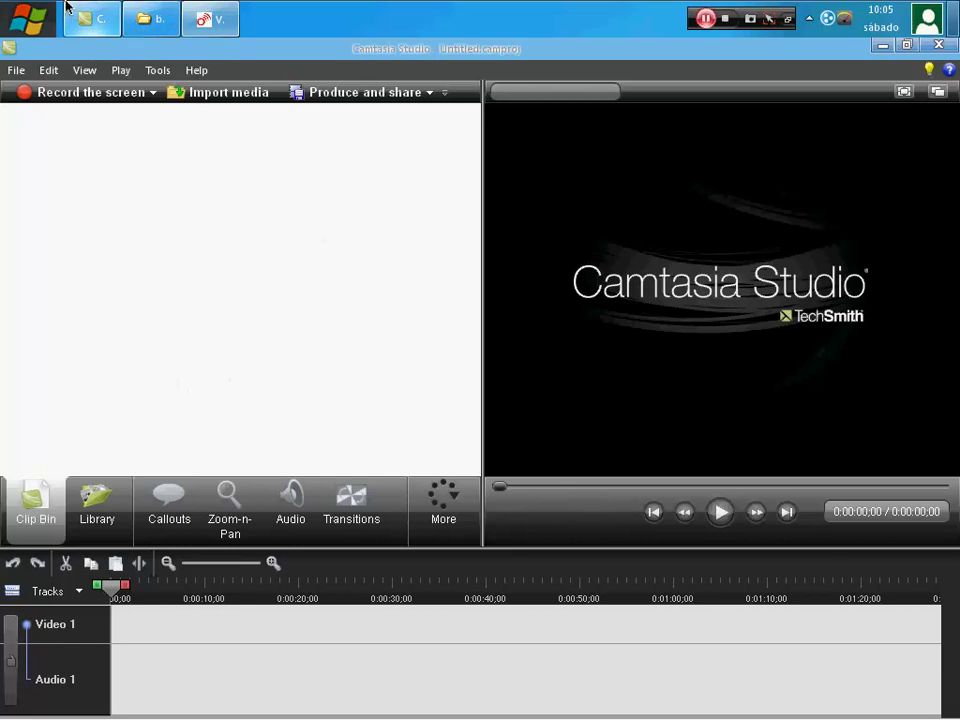
pyautogui.click(143, 22)
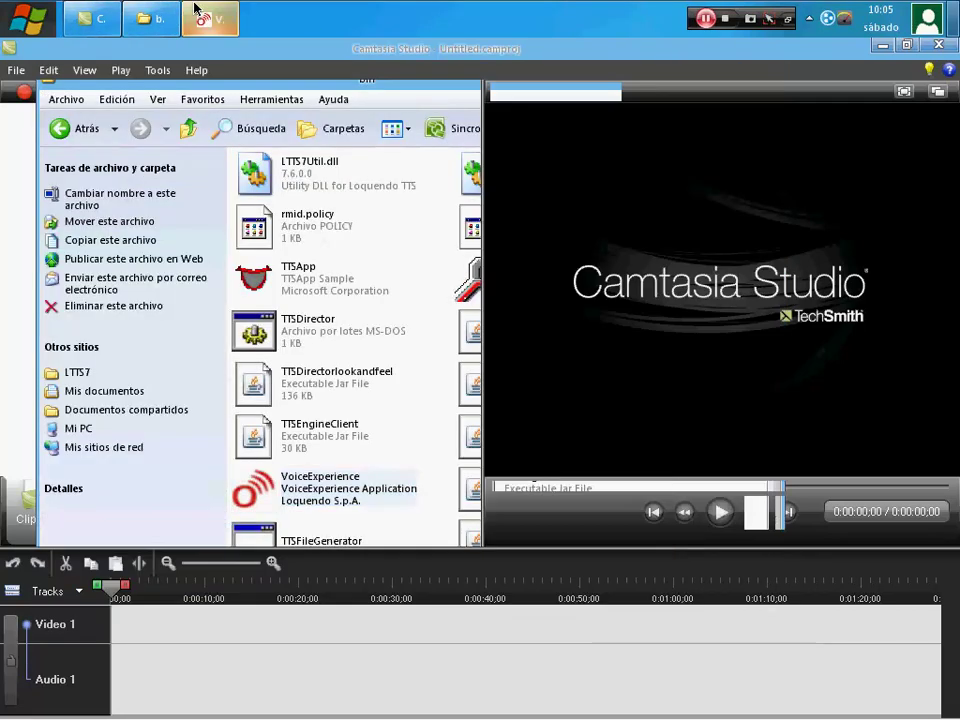
pyautogui.click(196, 10)
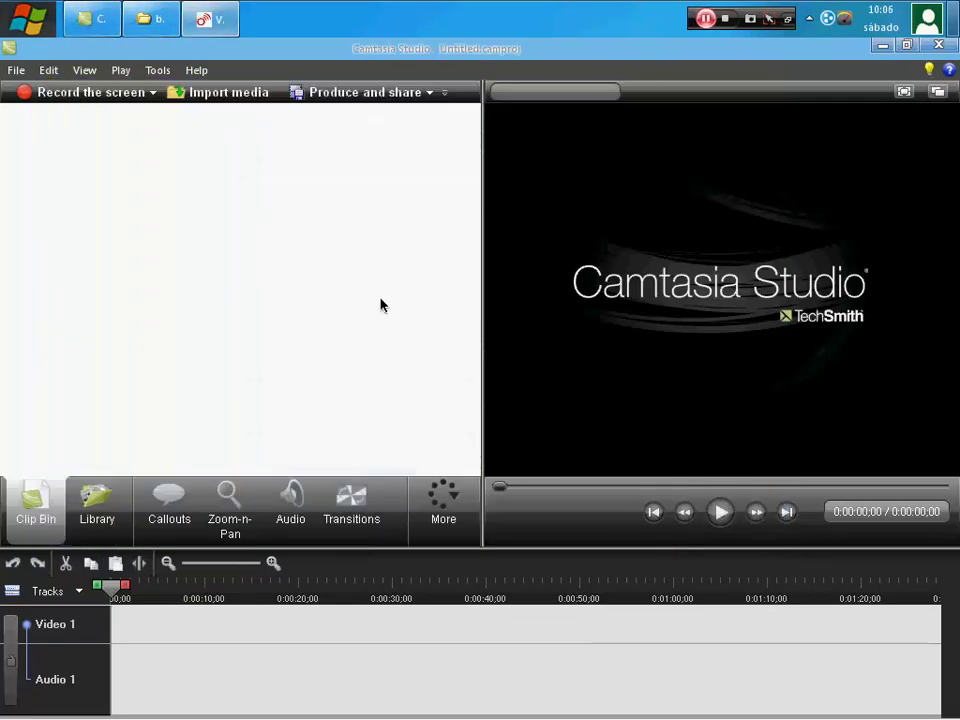
# - Import the video 2012_11_30_10_31_59_852x480 from the folder "Mis Videos Grabados con Hypercam 3" into the project
pyautogui.click(74, 14)
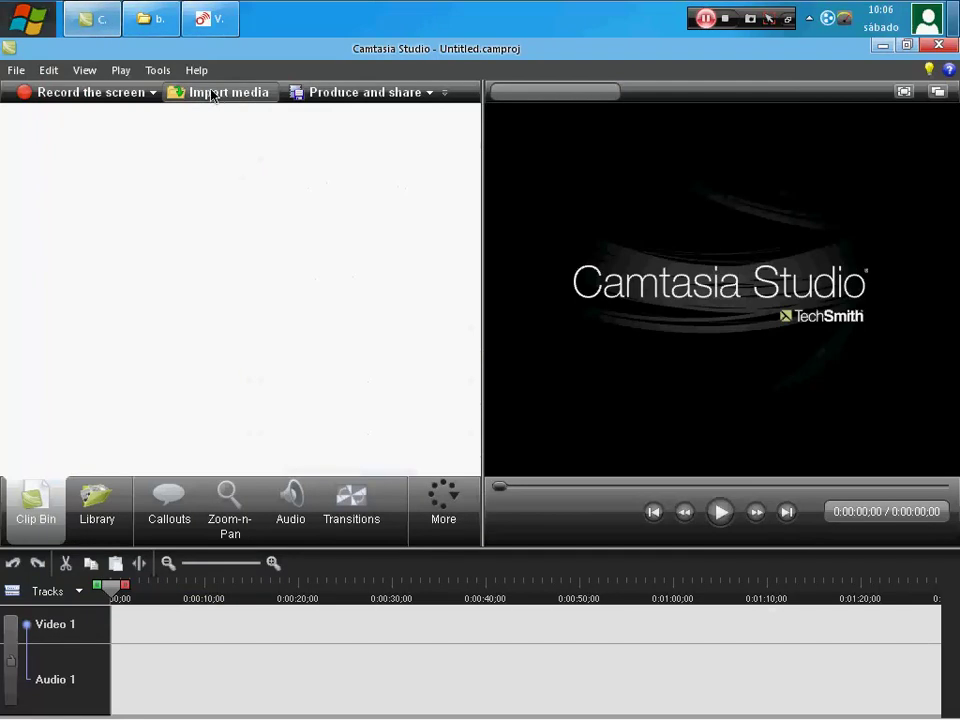
pyautogui.click(224, 97)
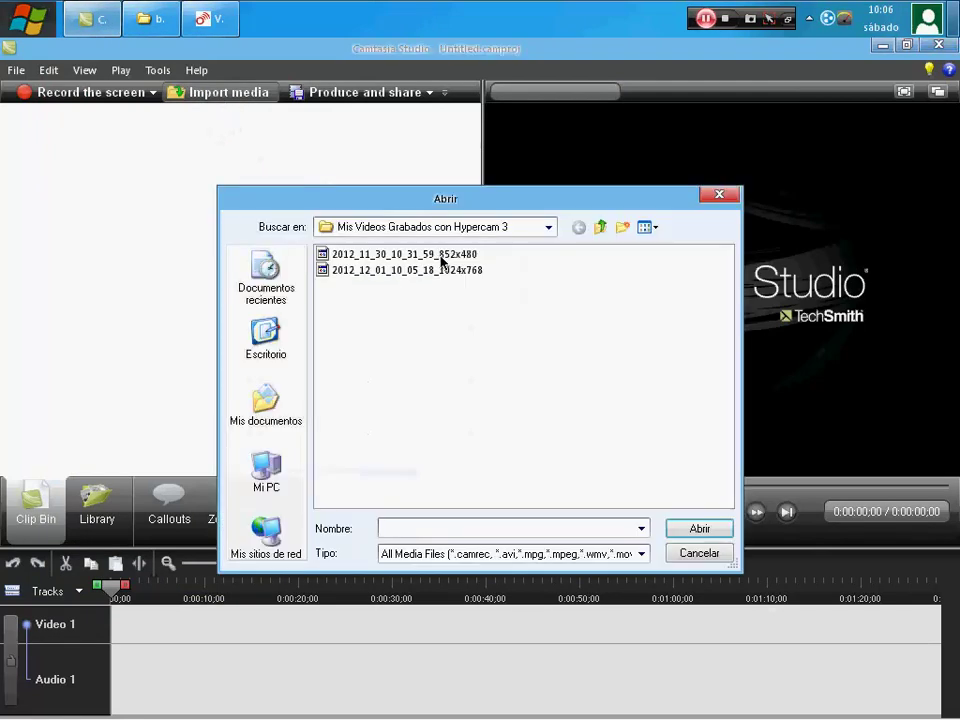
pyautogui.click(545, 231)
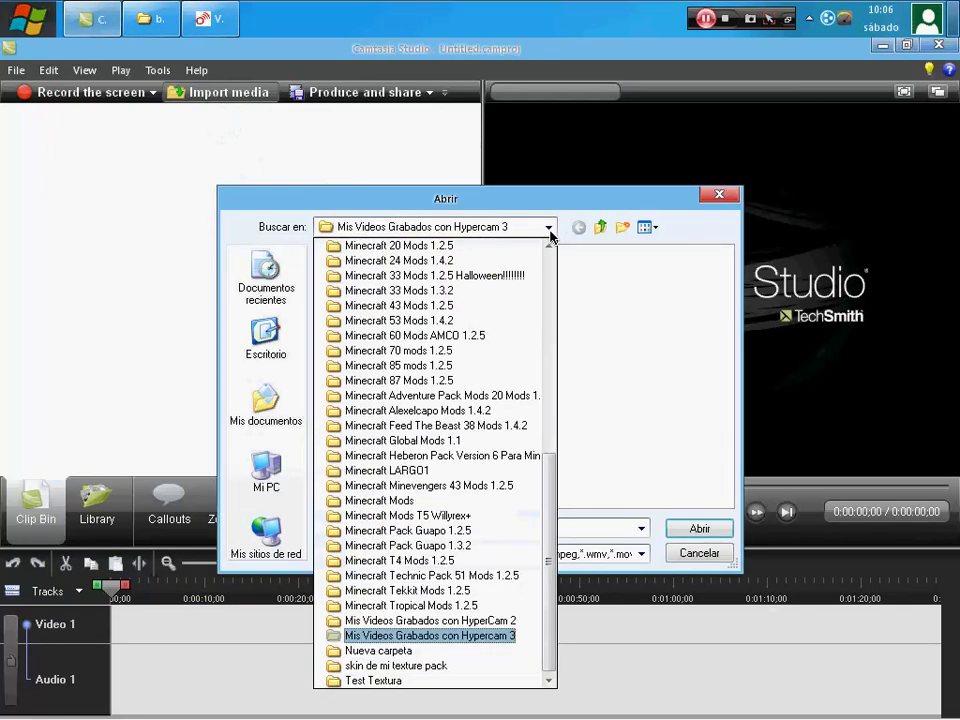
pyautogui.click(550, 232)
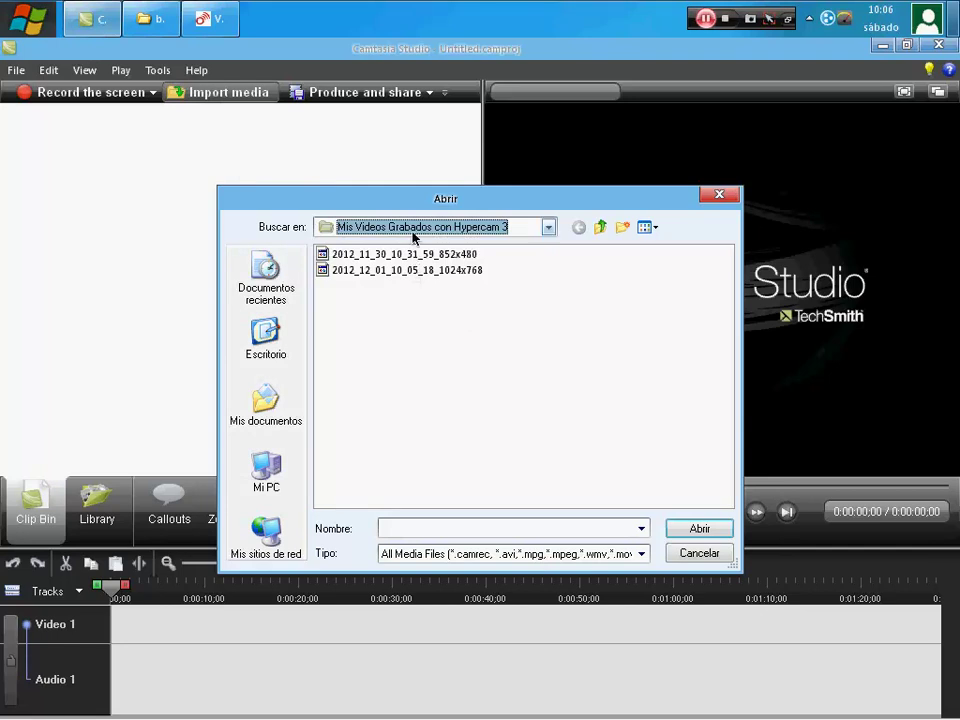
pyautogui.click(218, 19)
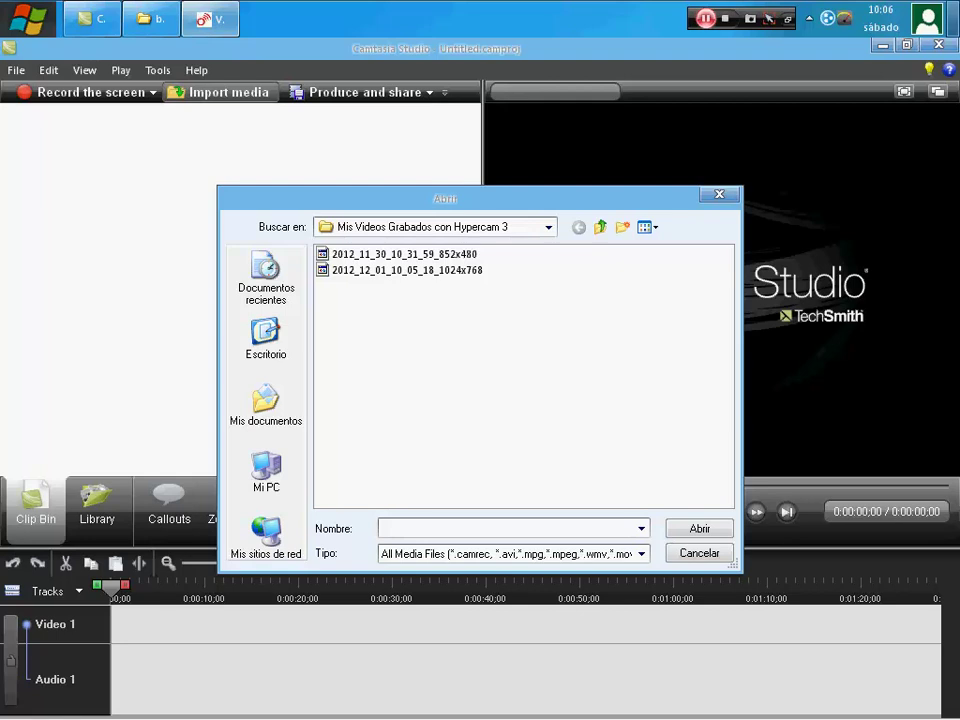
pyautogui.moveTo(311, 193); pyautogui.dragTo(210, 152)
pyautogui.click(262, 203)
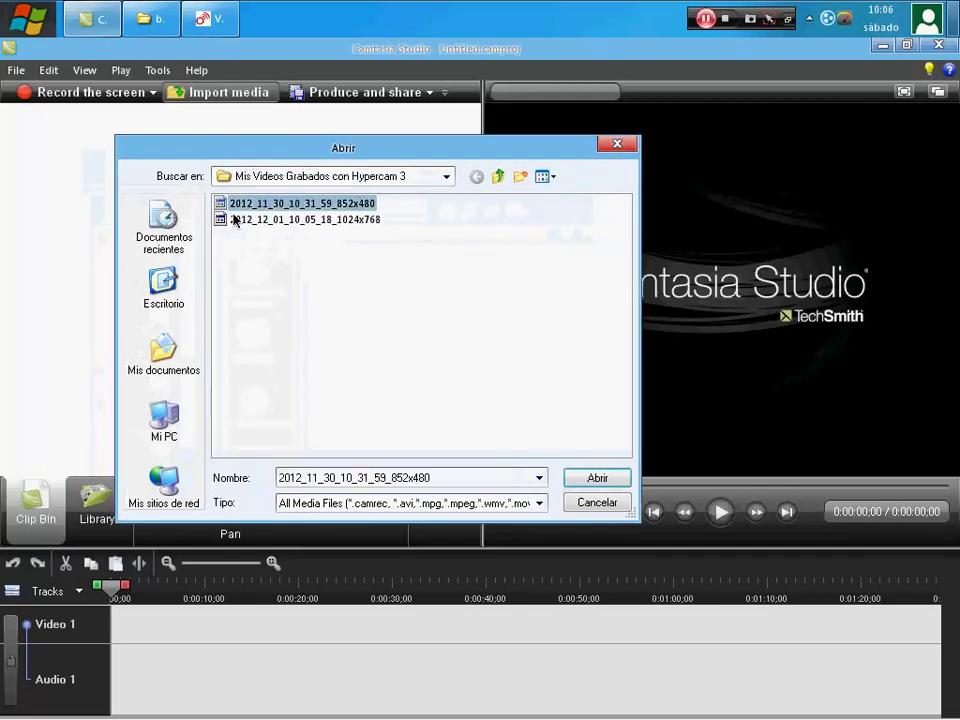
pyautogui.click(572, 477)
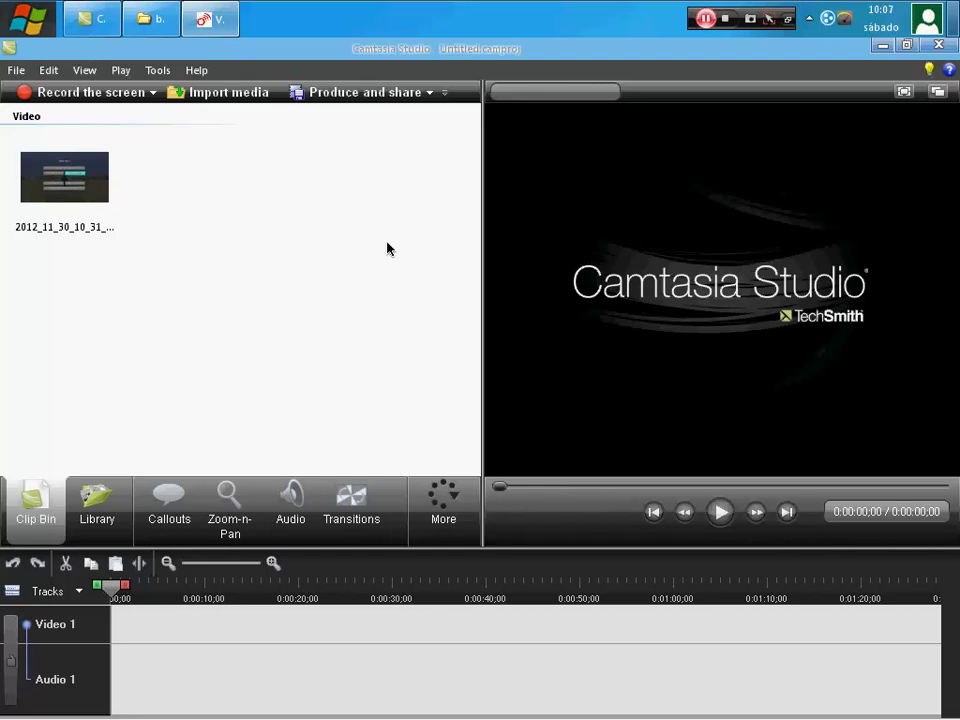
# - Place the imported clip at the start of the Video 1 track and set the editing dimensions to 852 x 480 (Recording Dimensions)
pyautogui.moveTo(64, 177); pyautogui.dragTo(244, 641)
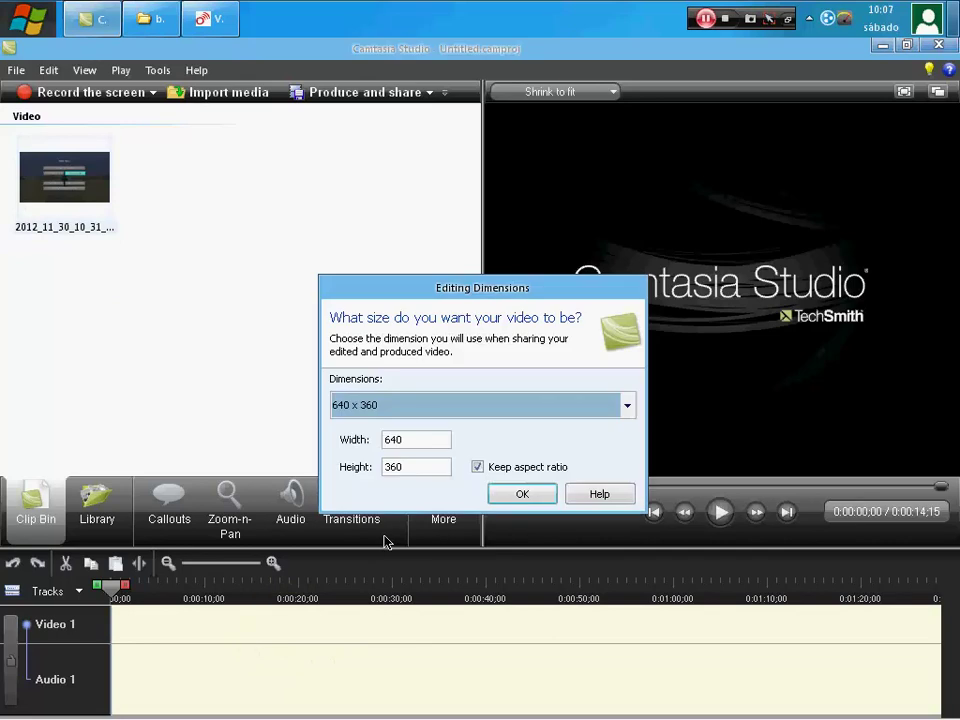
pyautogui.click(617, 408)
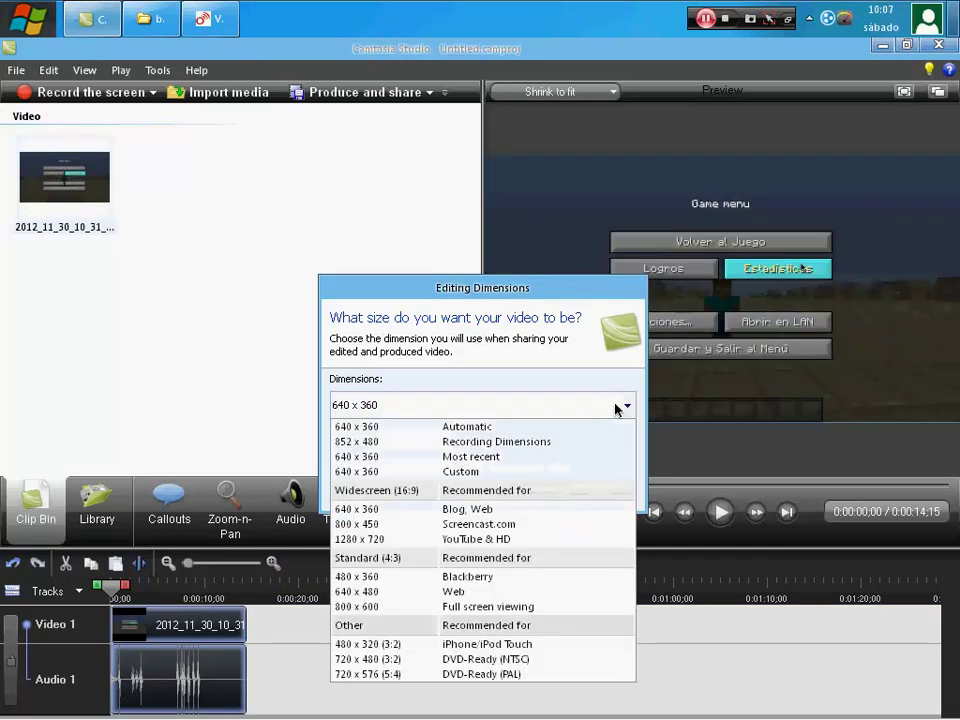
pyautogui.click(618, 406)
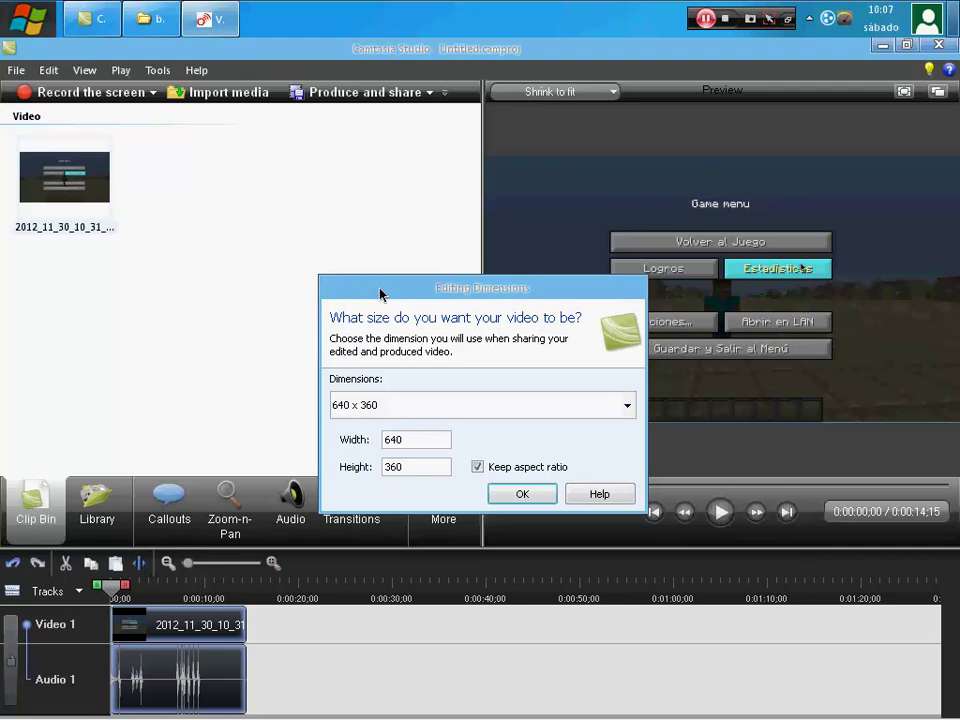
pyautogui.moveTo(381, 294); pyautogui.dragTo(264, 274)
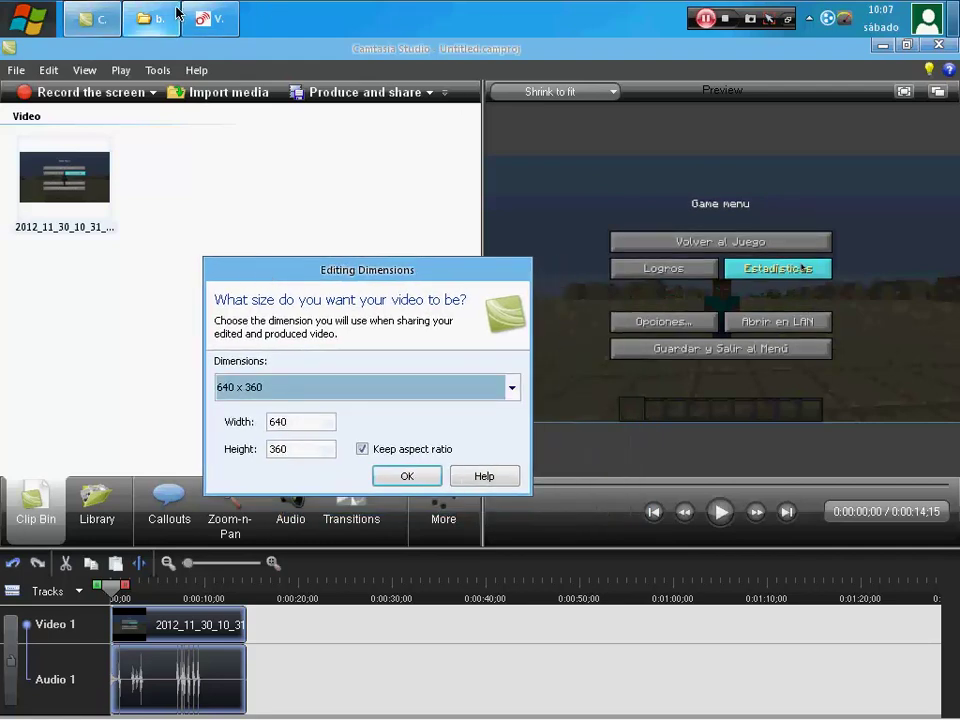
pyautogui.click(321, 44)
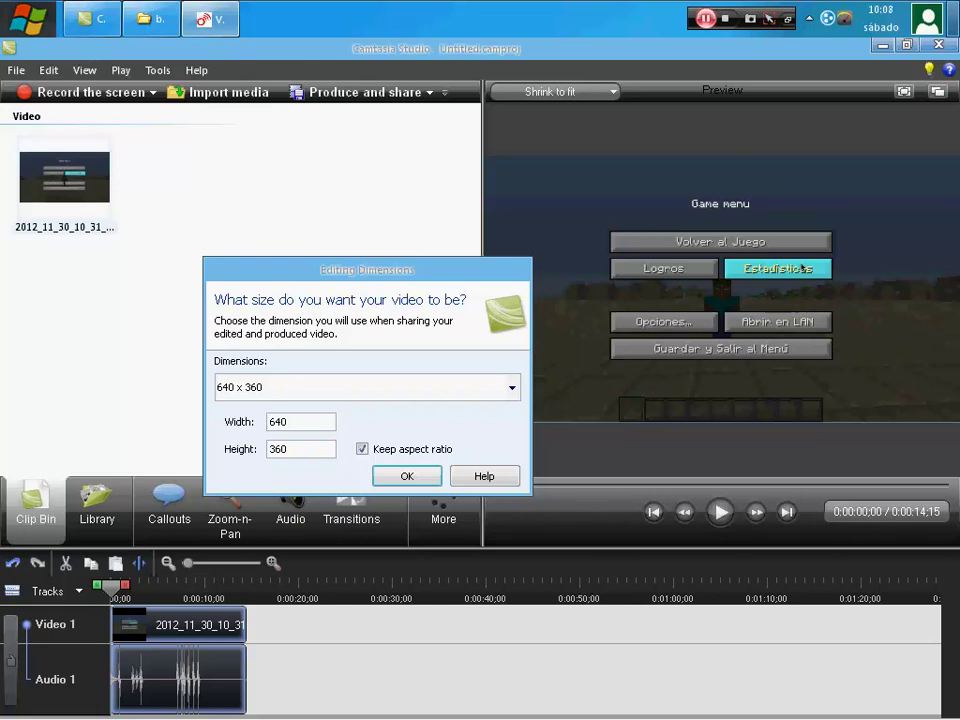
pyautogui.moveTo(396, 270); pyautogui.dragTo(351, 241)
pyautogui.click(466, 358)
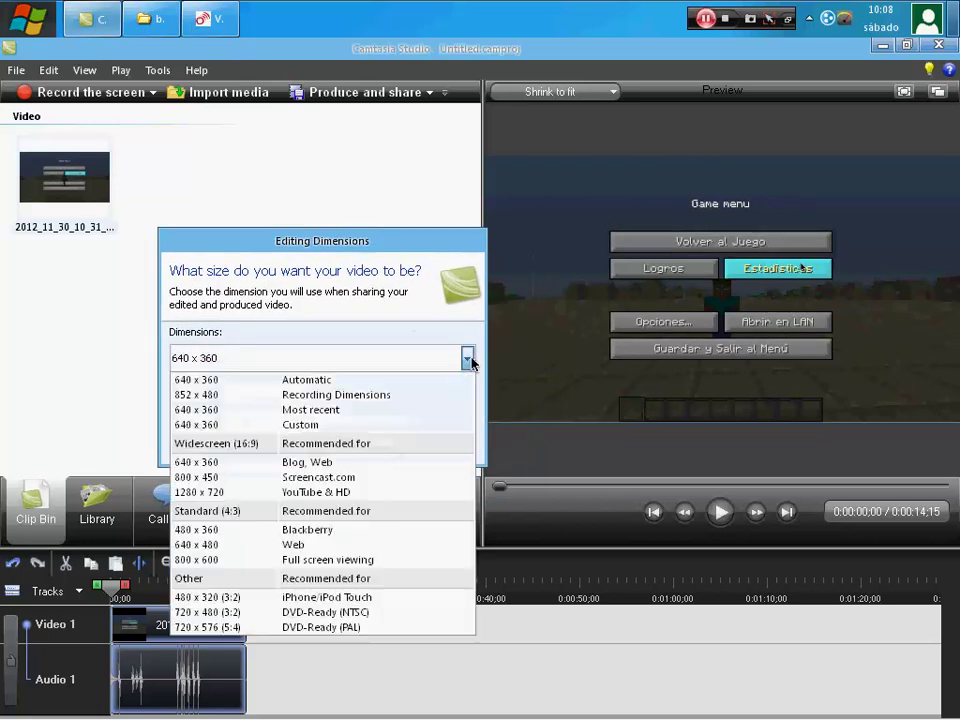
pyautogui.click(386, 396)
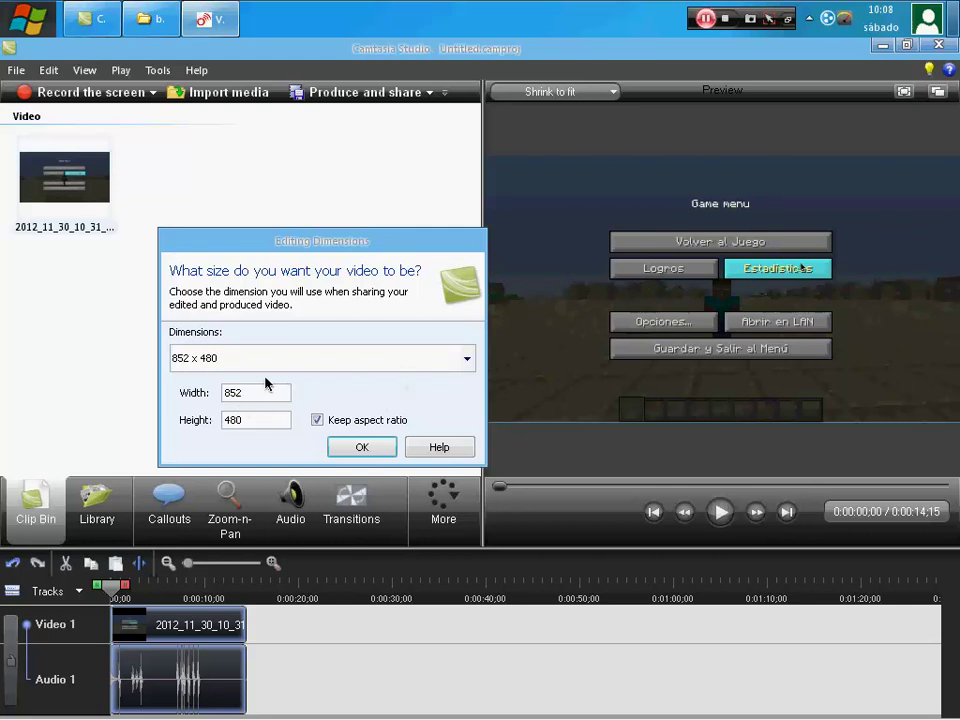
pyautogui.click(359, 447)
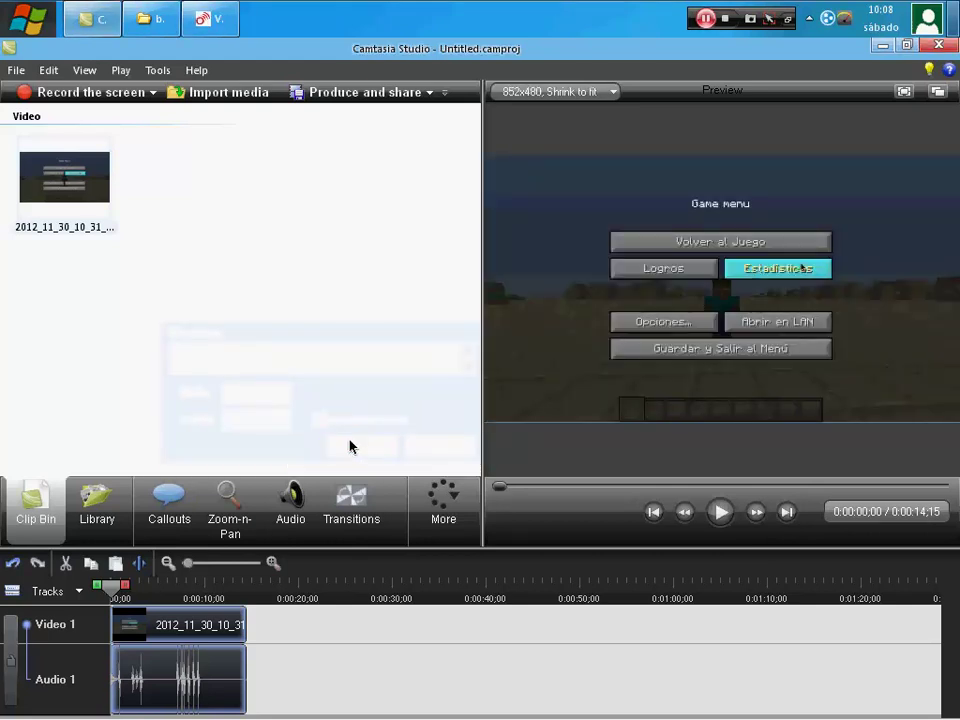
# - Preview the first seconds of the clip on the timeline and pause playback
pyautogui.click(721, 511)
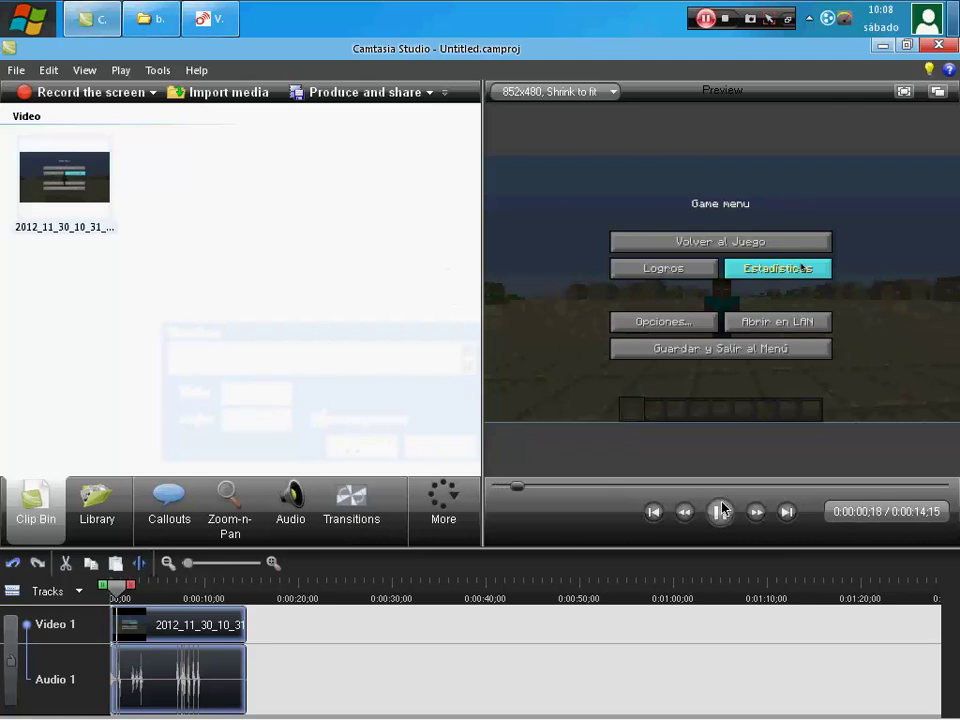
pyautogui.click(721, 511)
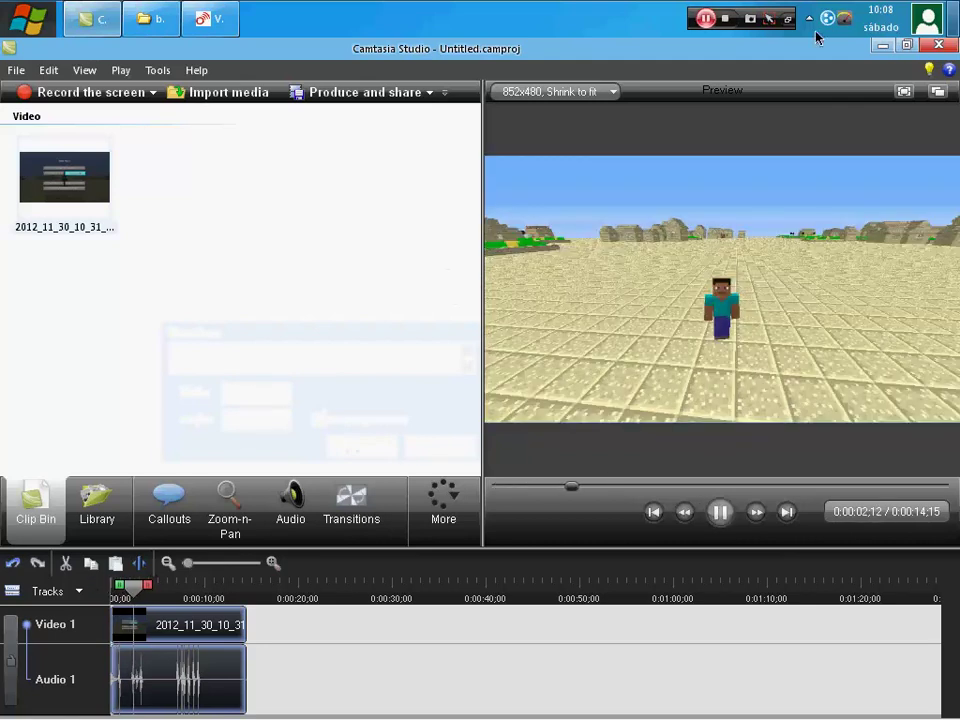
pyautogui.click(238, 30)
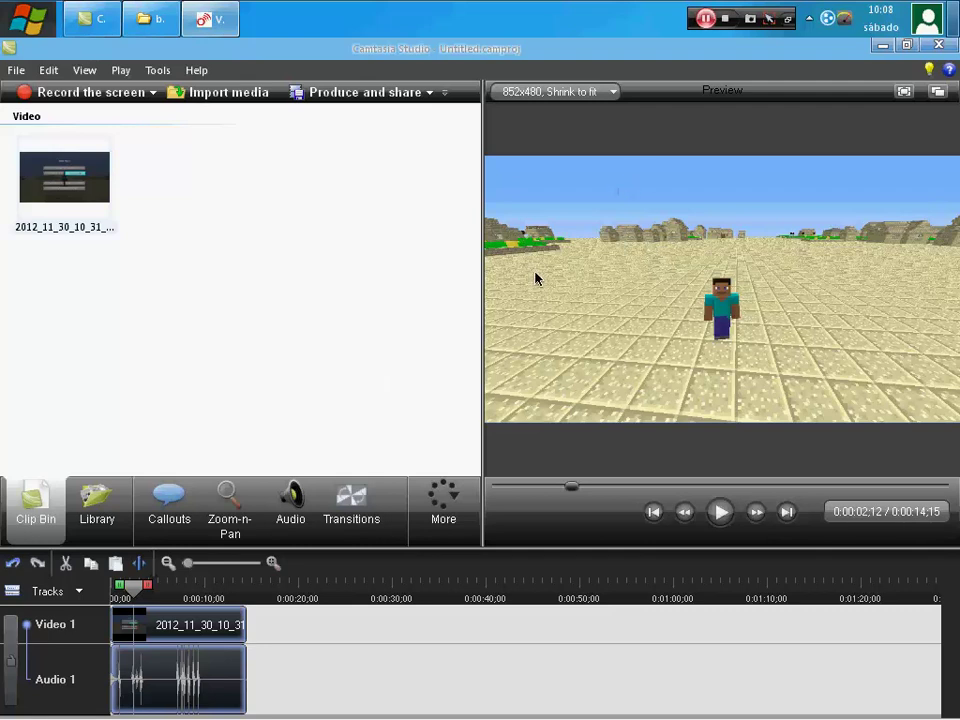
# - Browse the available callout shapes through to the text, keystroke and image callouts
pyautogui.click(170, 490)
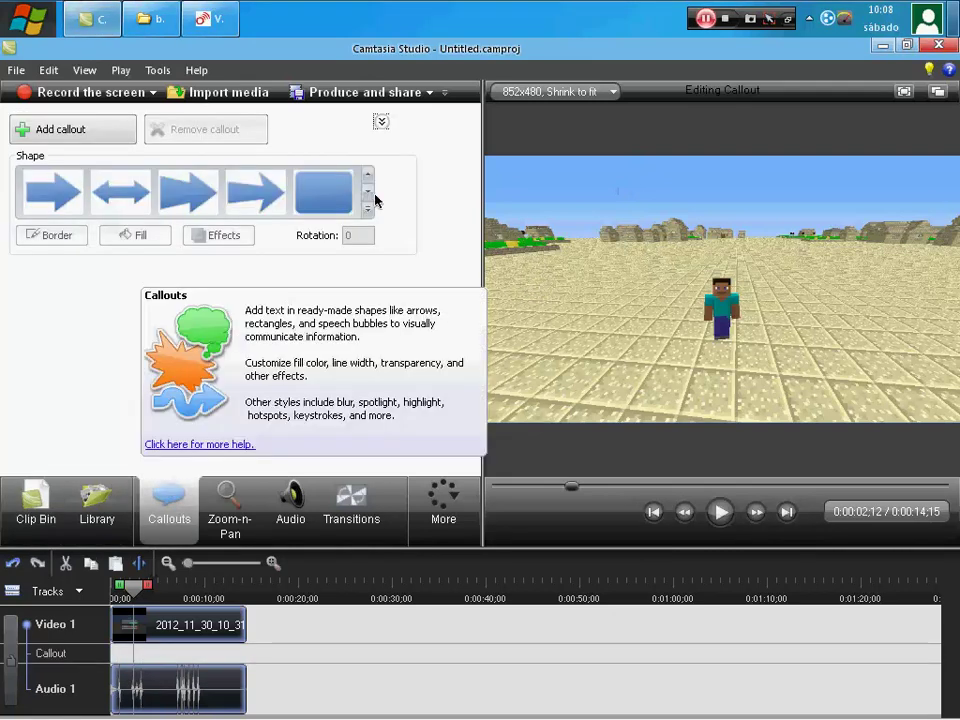
pyautogui.click(367, 196)
pyautogui.click(367, 196)
pyautogui.click(367, 196)
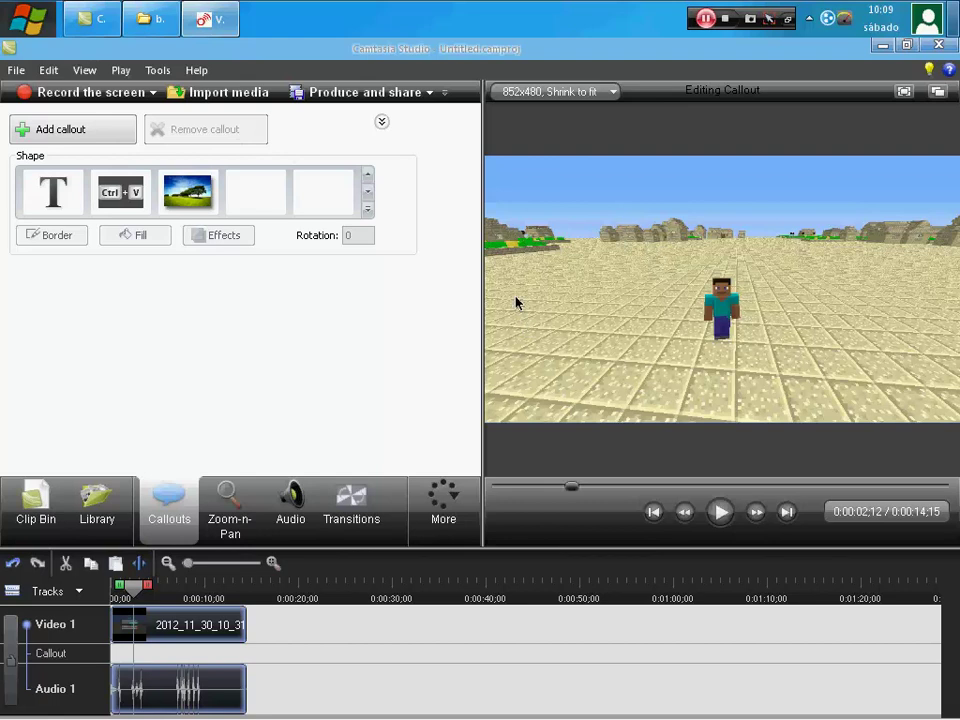
# - Open the Production Wizard and examine its output presets, keeping the Web preset selected
pyautogui.click(364, 93)
pyautogui.click(632, 190)
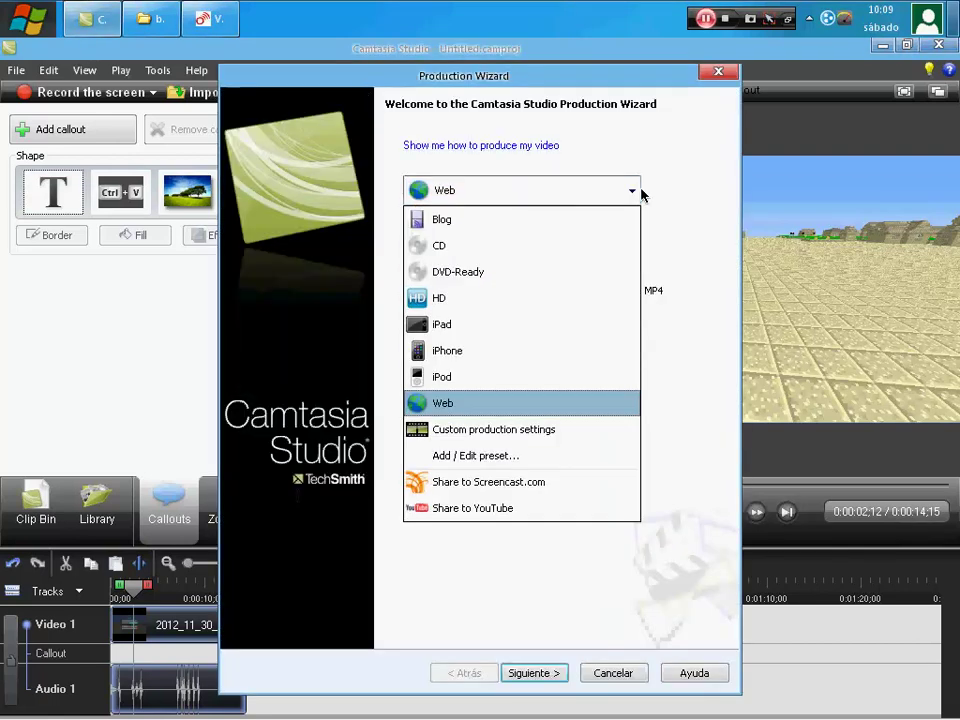
pyautogui.click(638, 192)
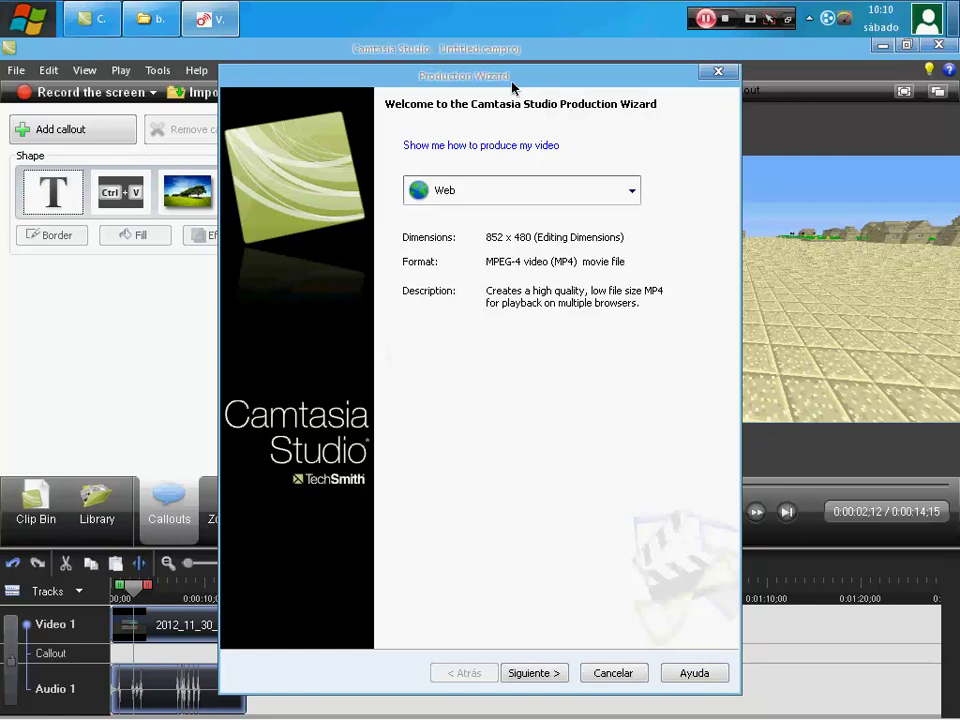
pyautogui.moveTo(513, 87); pyautogui.dragTo(444, 75)
pyautogui.click(564, 179)
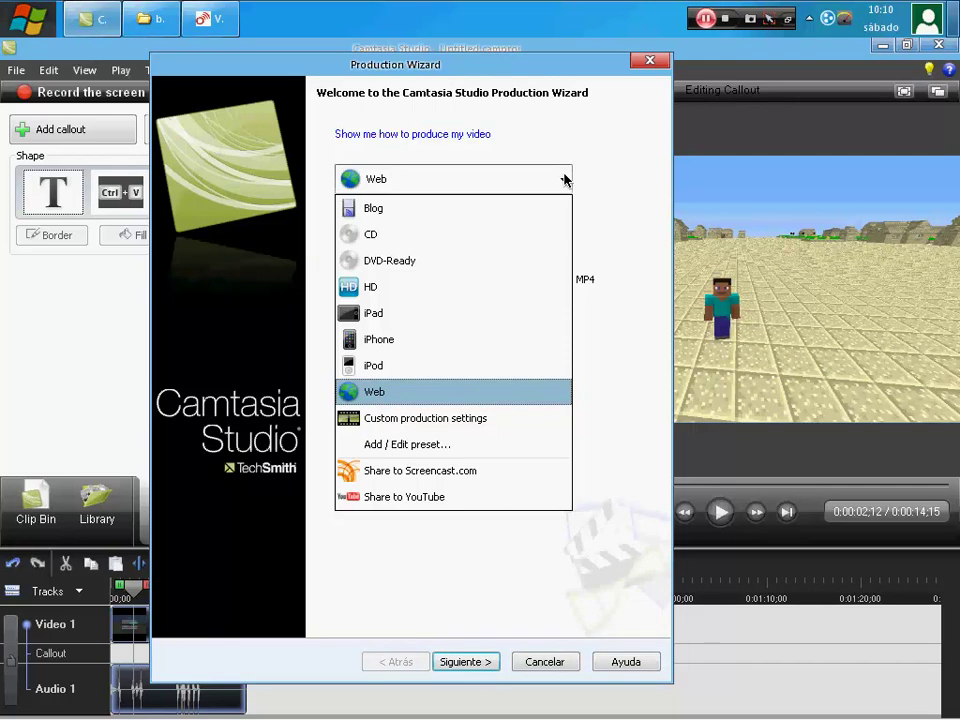
pyautogui.click(548, 391)
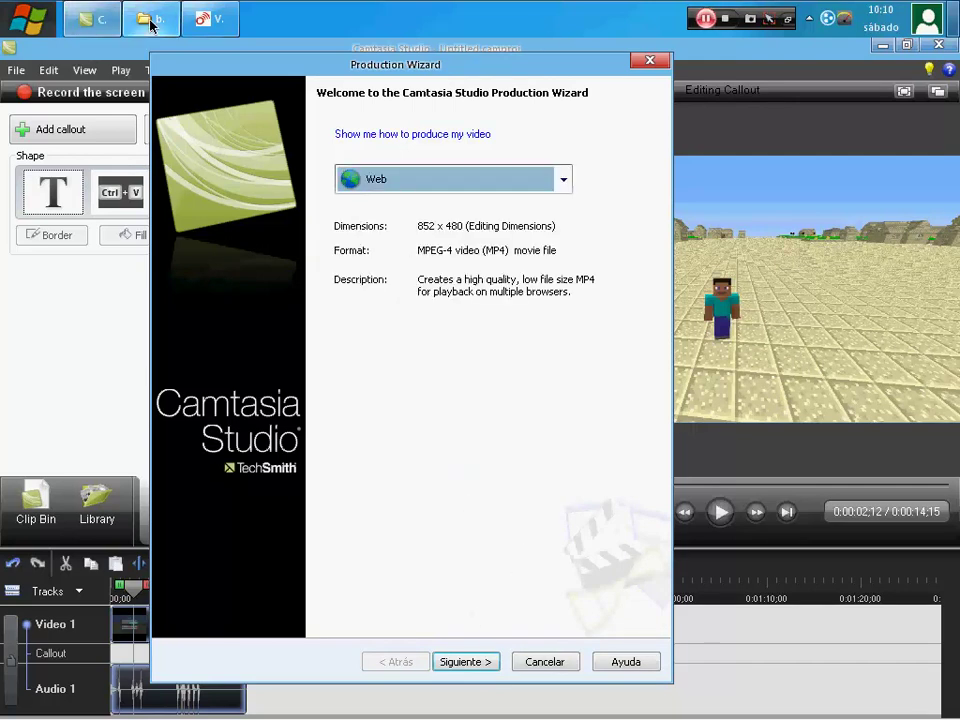
pyautogui.click(210, 18)
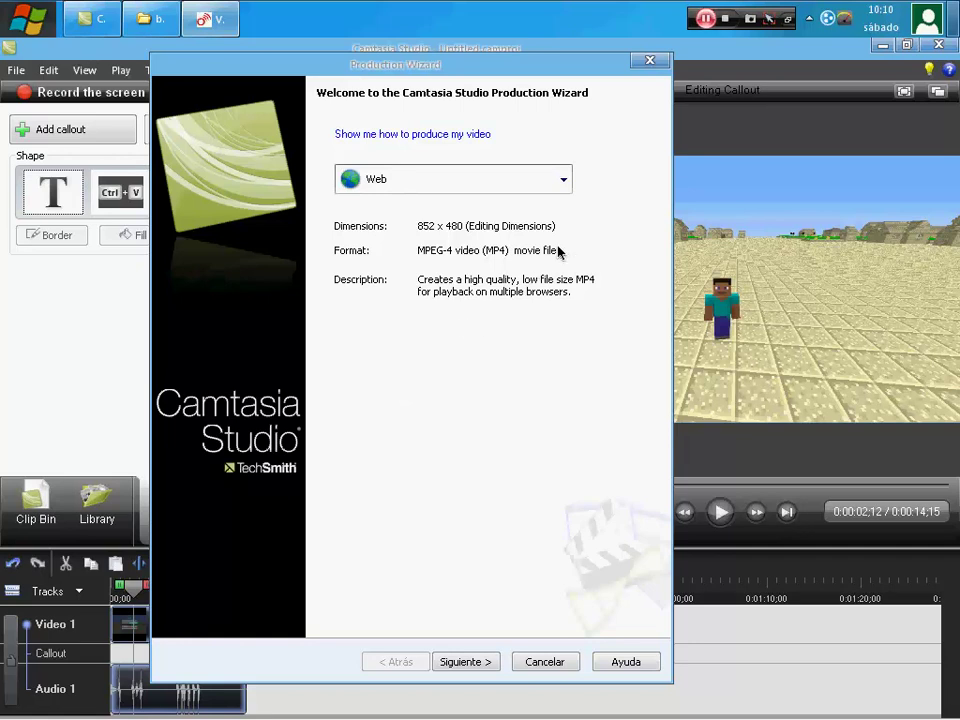
# - Review the production name, folder and post production options, and close the wizard without producing the video
pyautogui.click(465, 661)
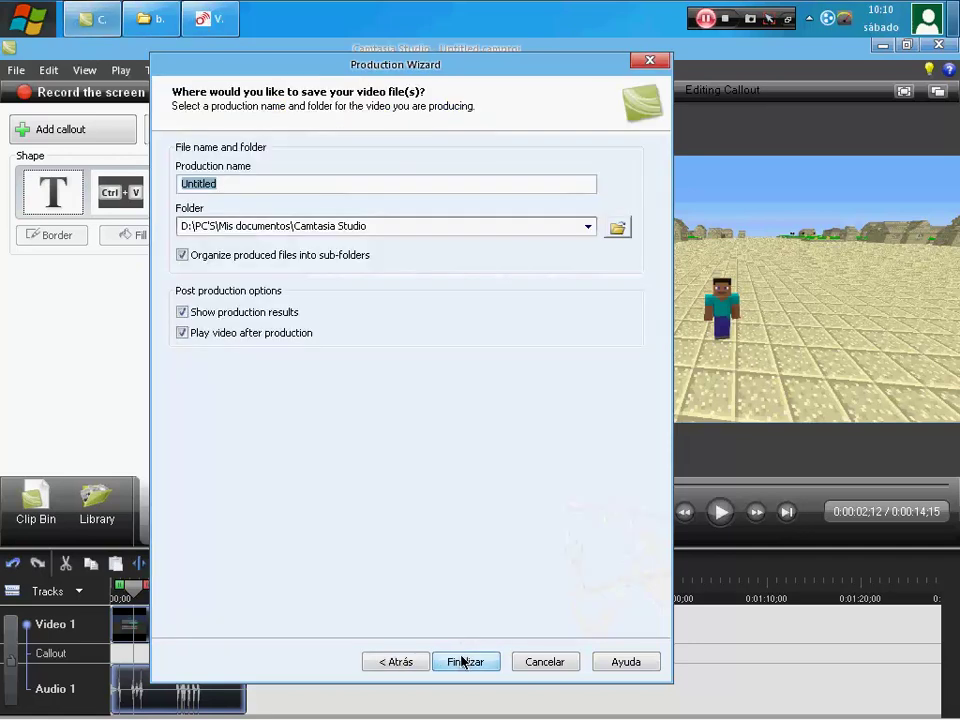
pyautogui.click(205, 18)
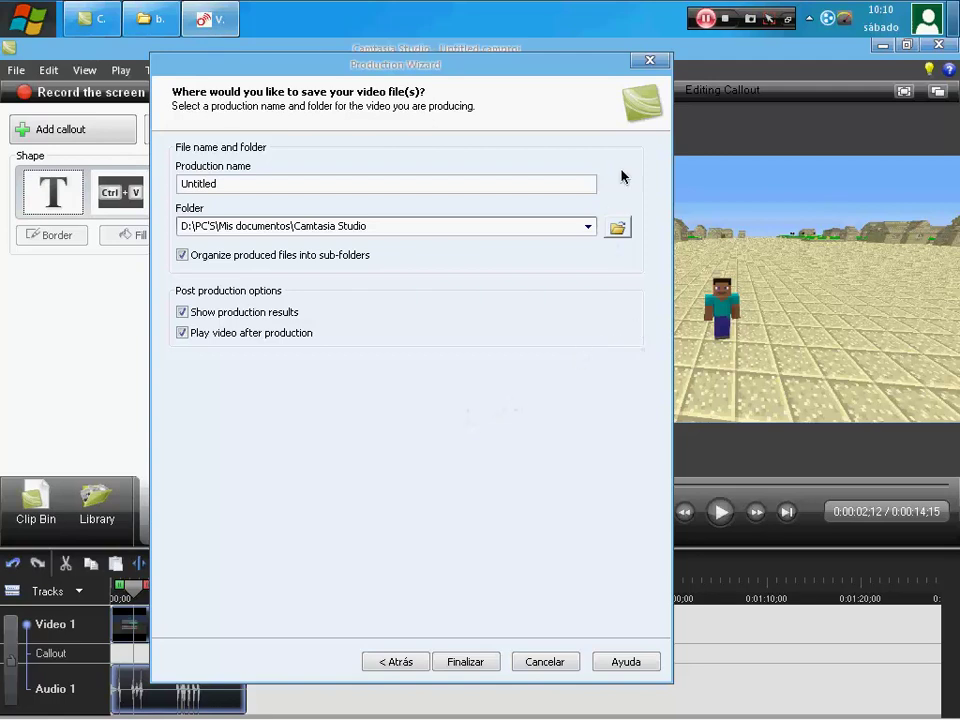
pyautogui.click(649, 60)
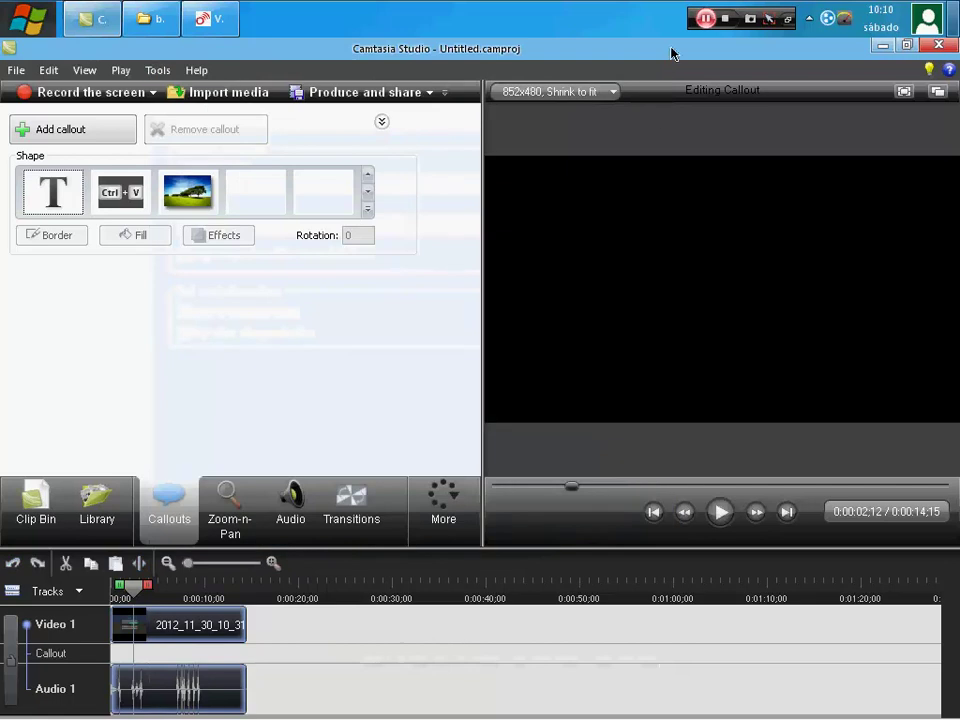